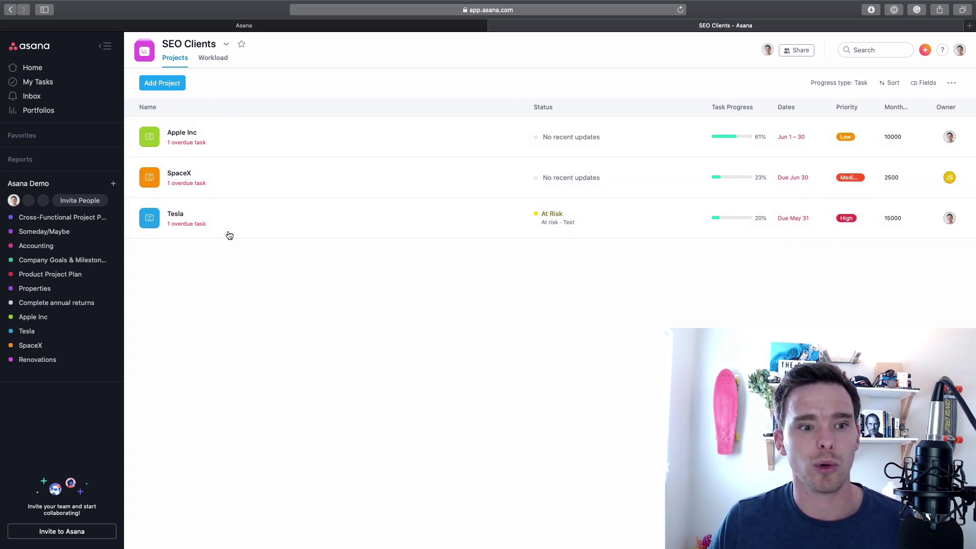
pyautogui.click(69, 115)
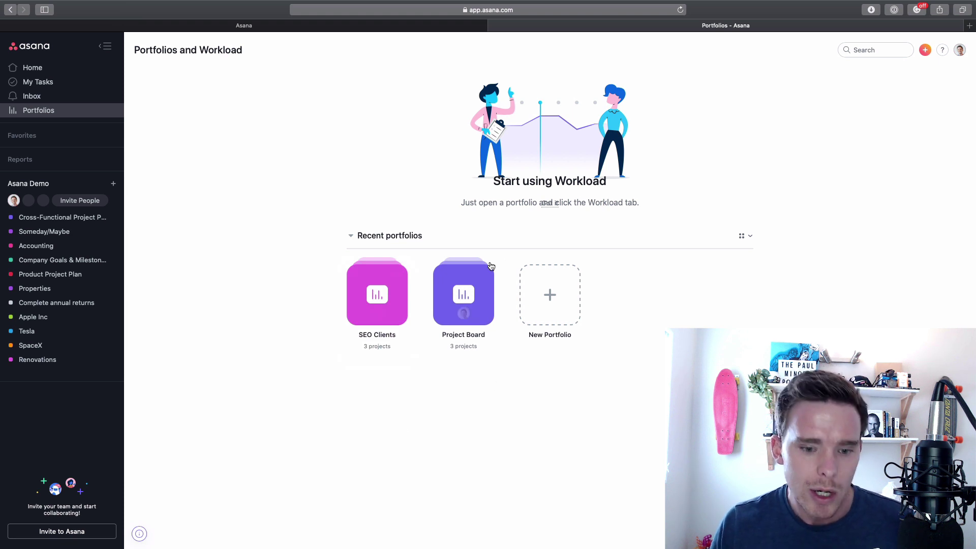
pyautogui.click(384, 305)
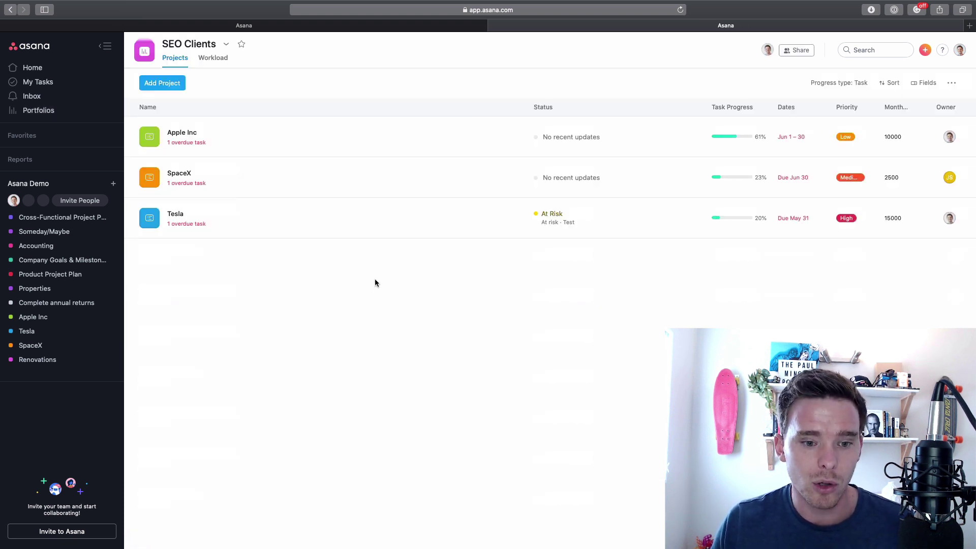
pyautogui.press('super+bracketleft')
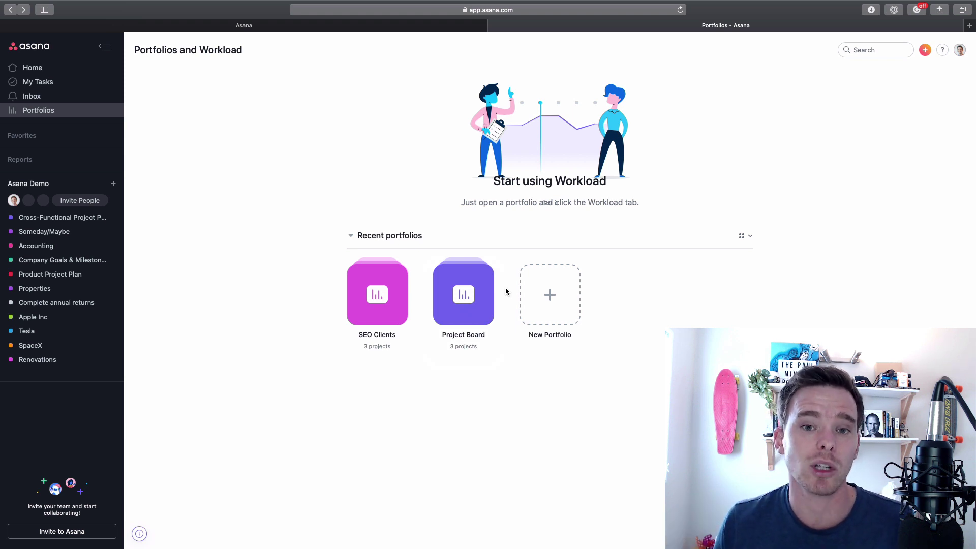
# Step: Open the SEO Clients portfolio, starting and then cancelling a new project entry
pyautogui.click(395, 305)
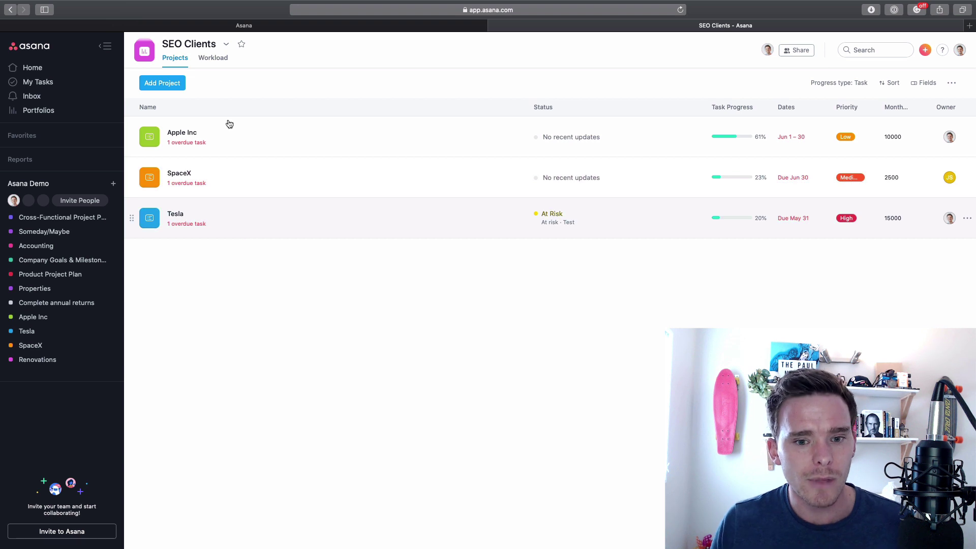
pyautogui.click(173, 86)
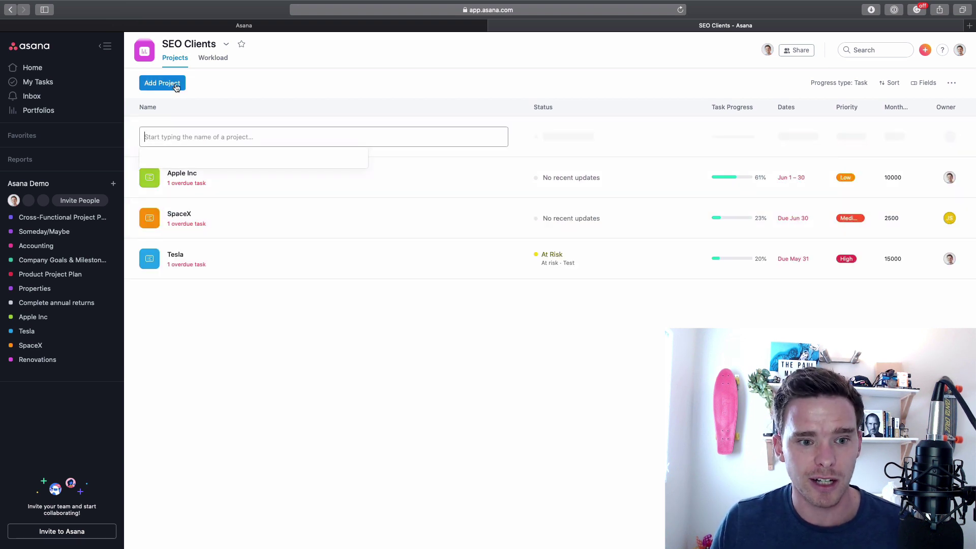
pyautogui.click(270, 312)
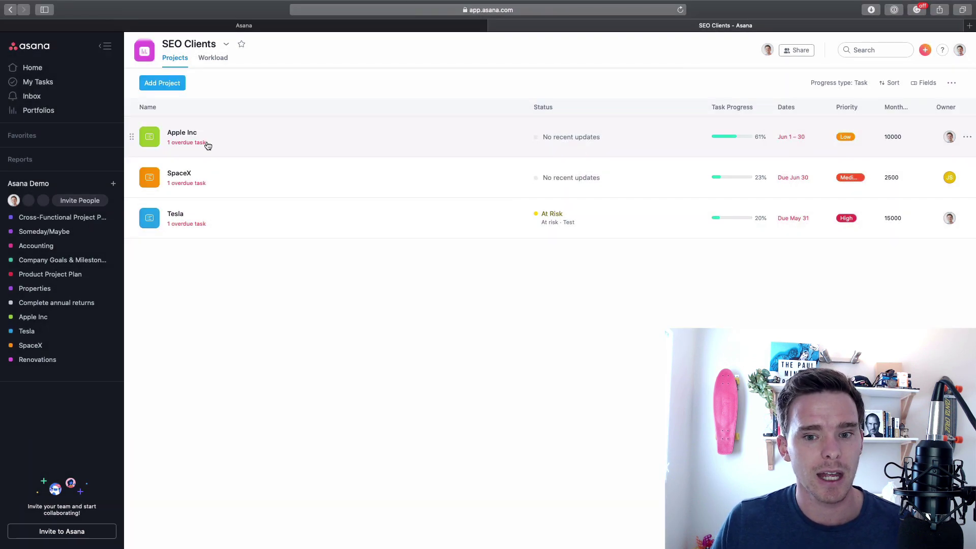
# Step: Review Apple Inc's project details, close them, then reopen its project status overview
pyautogui.click(206, 144)
pyautogui.scroll(-3, 341, 224)
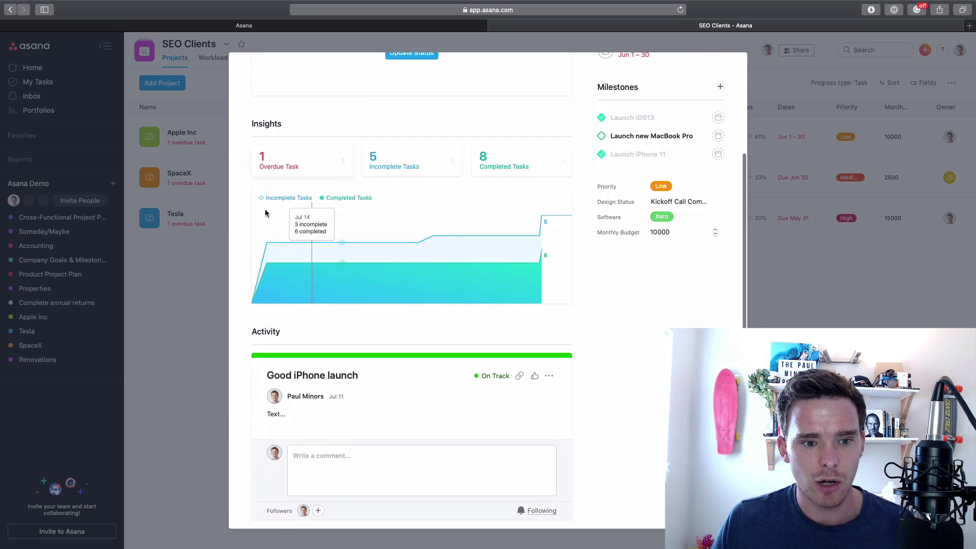
pyautogui.scroll(3, 426, 210)
pyautogui.scroll(-3, 424, 208)
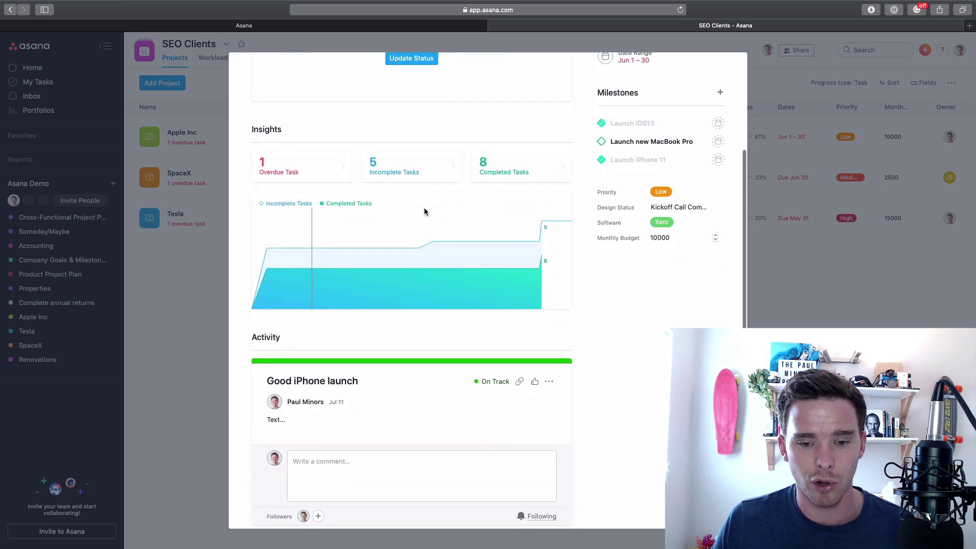
pyautogui.scroll(3, 424, 208)
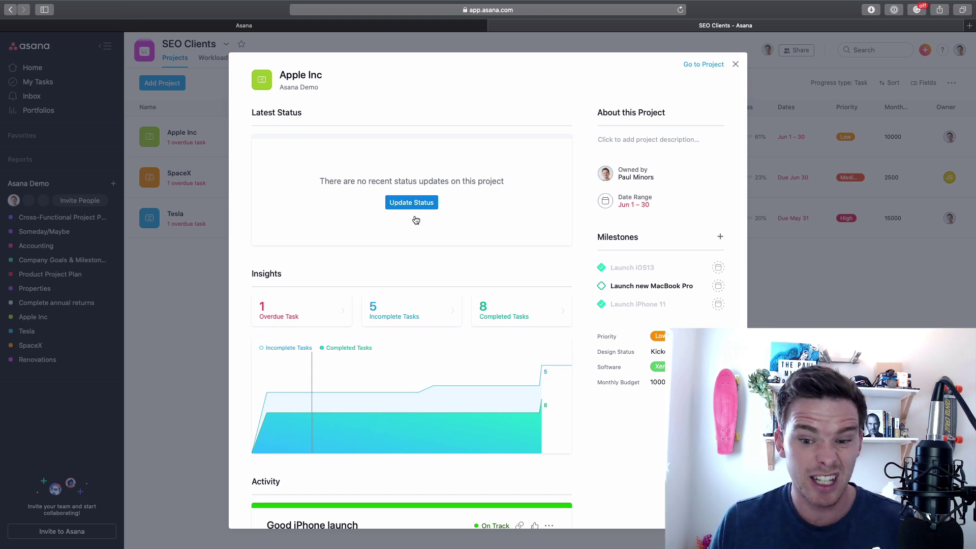
pyautogui.scroll(-3, 412, 227)
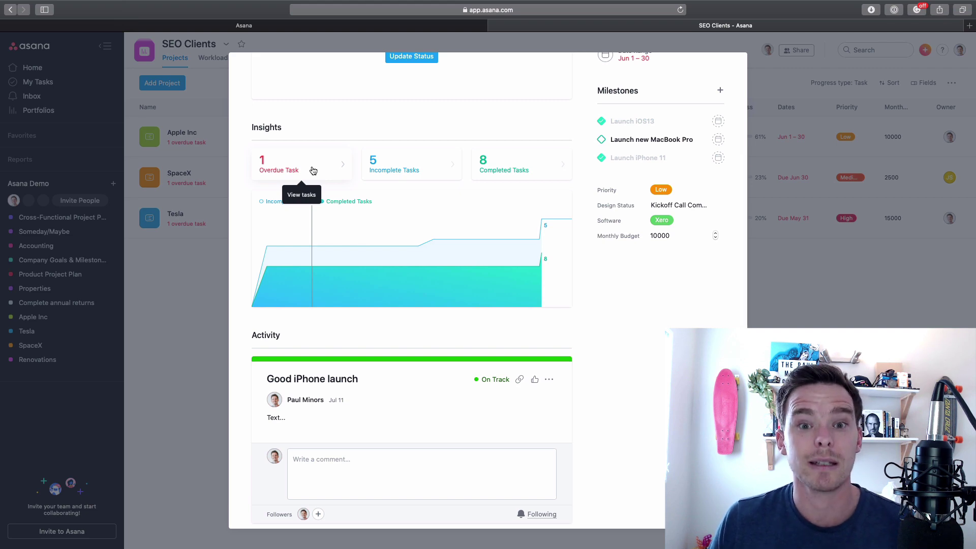
pyautogui.scroll(3, 317, 179)
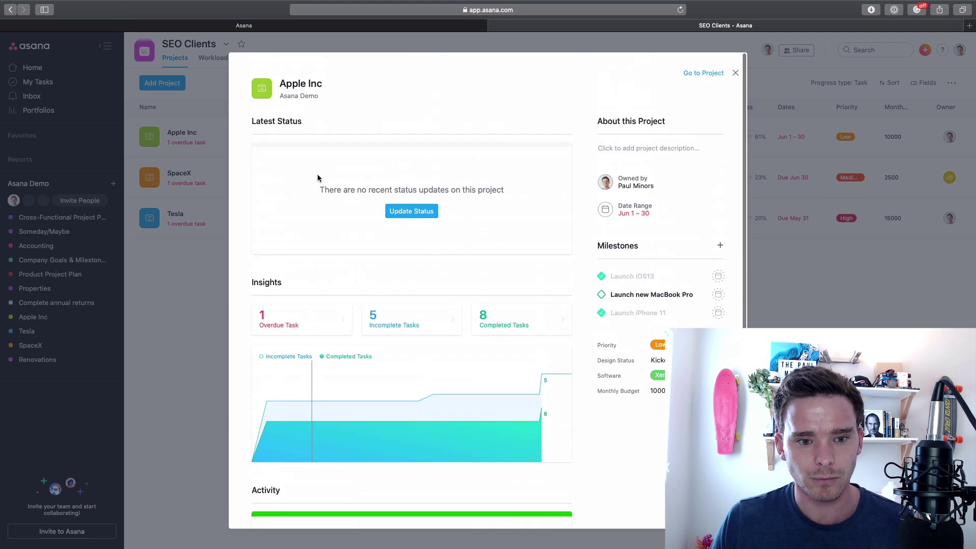
pyautogui.click(198, 218)
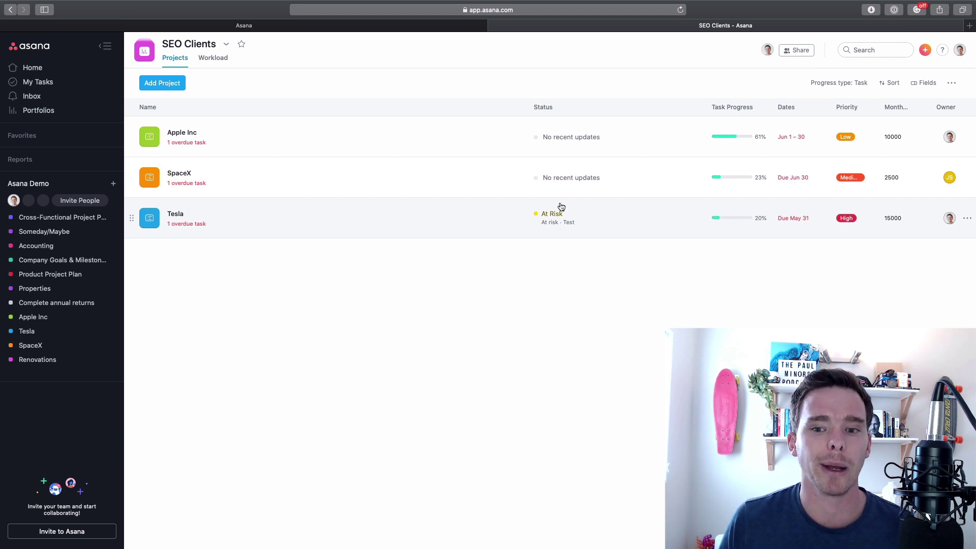
pyautogui.click(514, 140)
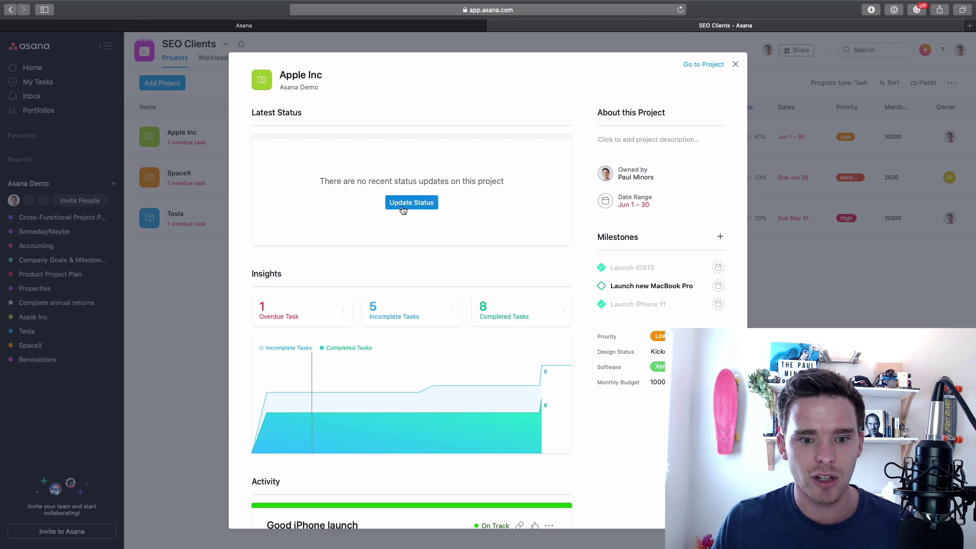
# Step: Start an On Track status update for Apple Inc titled 'Launch successful.'
pyautogui.click(412, 202)
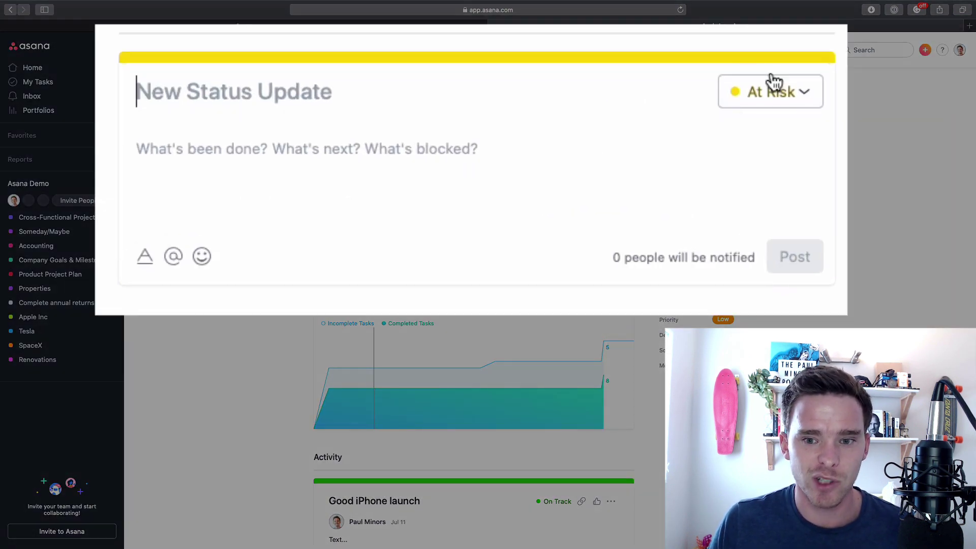
pyautogui.click(605, 135)
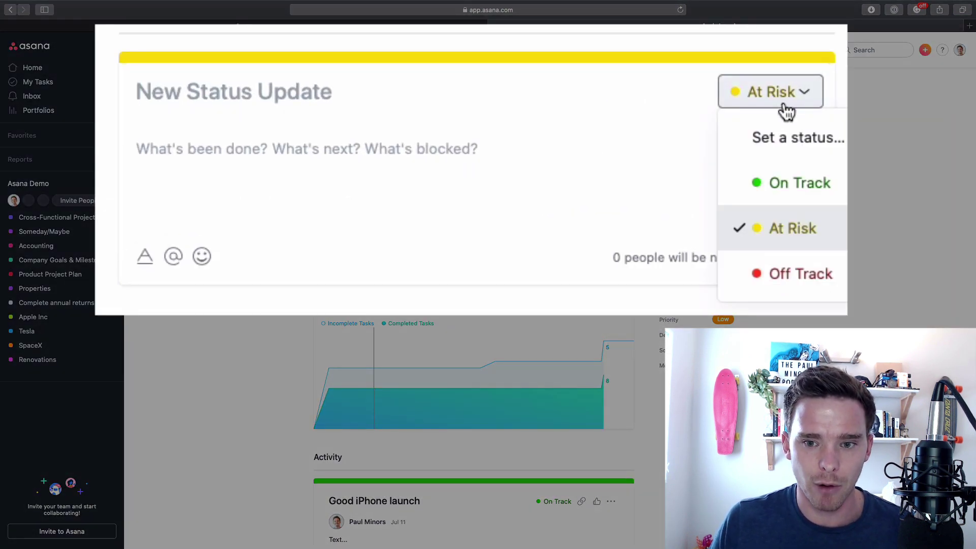
pyautogui.click(784, 184)
pyautogui.click(198, 86)
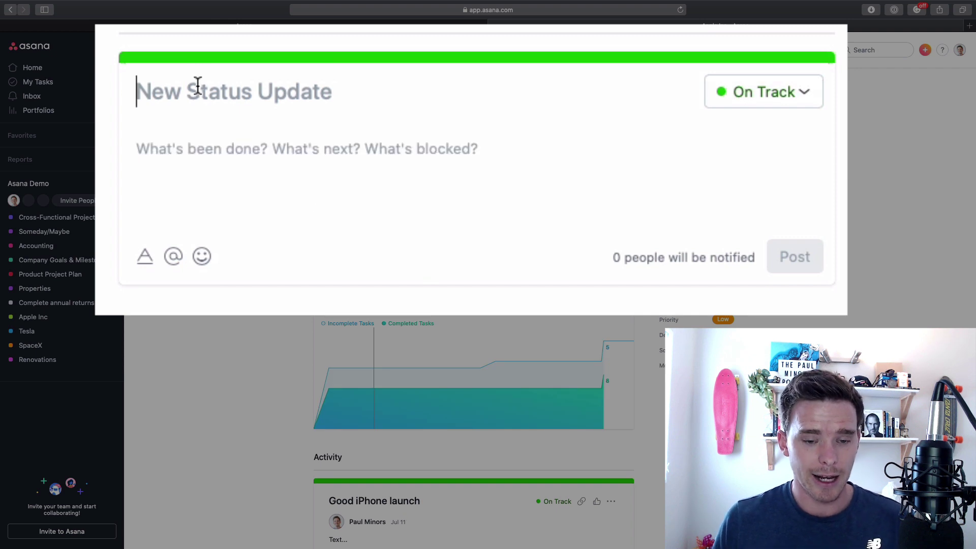
pyautogui.write('Launch')
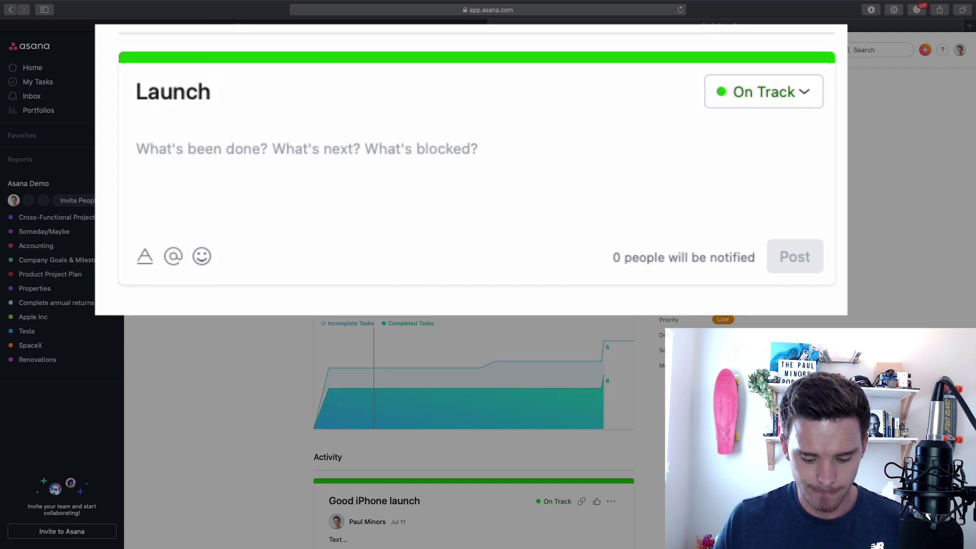
pyautogui.write(' successful.')
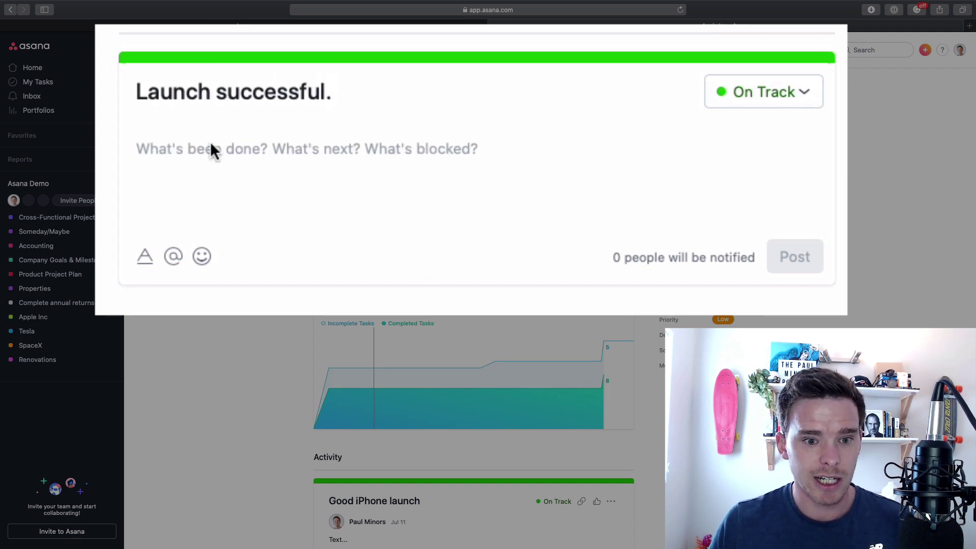
# Step: Add the description 'Post my status here.' and post the update
pyautogui.click(224, 171)
pyautogui.write('Post my ')
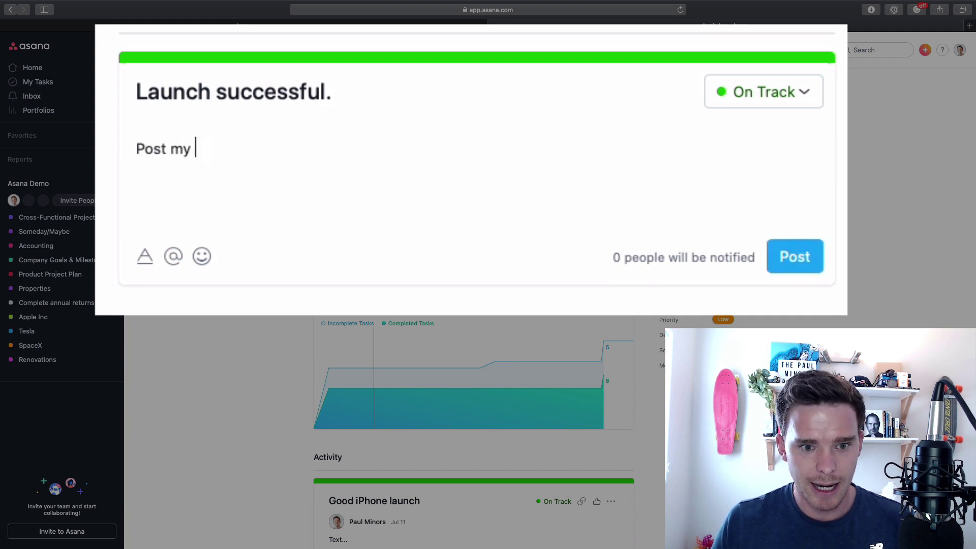
pyautogui.write('status us')
pyautogui.press('BackSpace')
pyautogui.press('BackSpace')
pyautogui.write('here.')
pyautogui.click(781, 261)
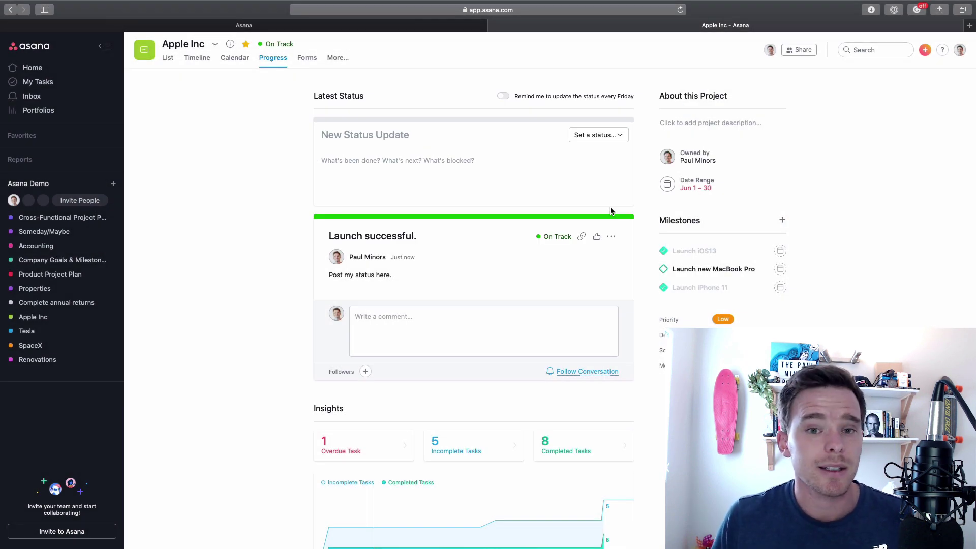
pyautogui.click(617, 137)
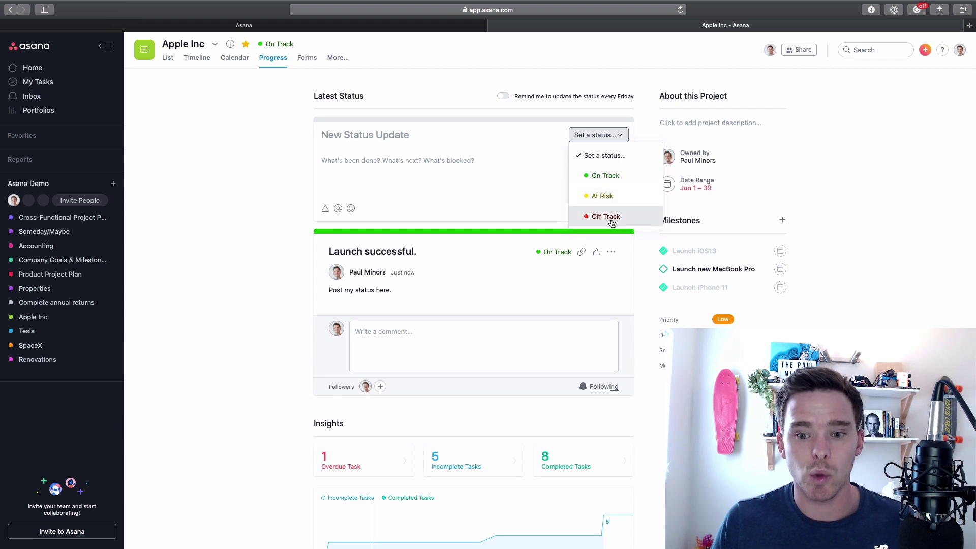
# Step: Reopen SEO Clients from Portfolios, sort it by Status, then reset sorting to None
pyautogui.click(84, 111)
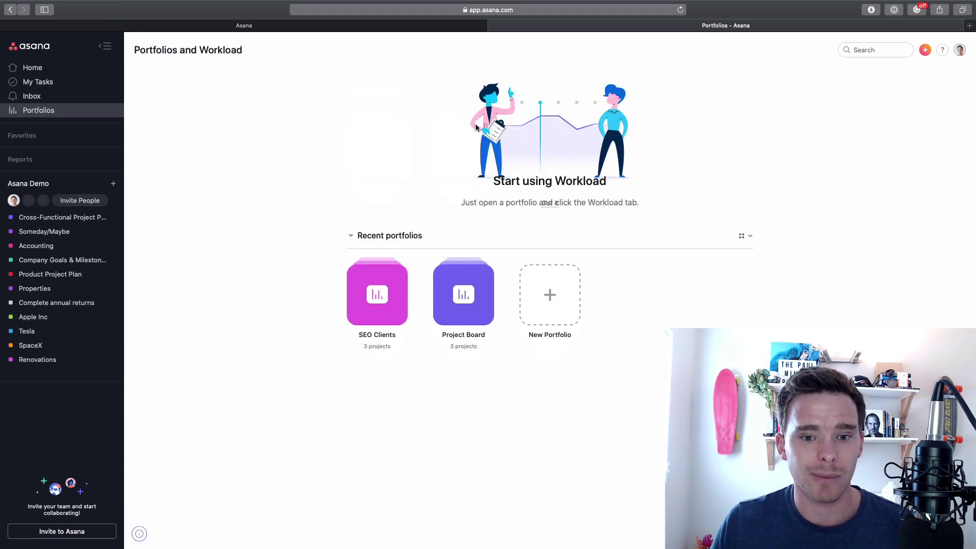
pyautogui.click(374, 300)
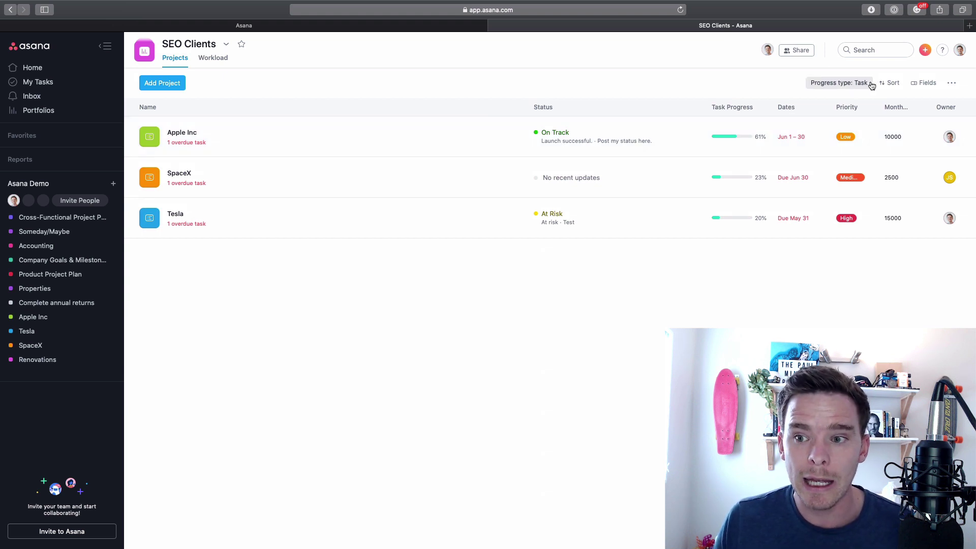
pyautogui.click(898, 84)
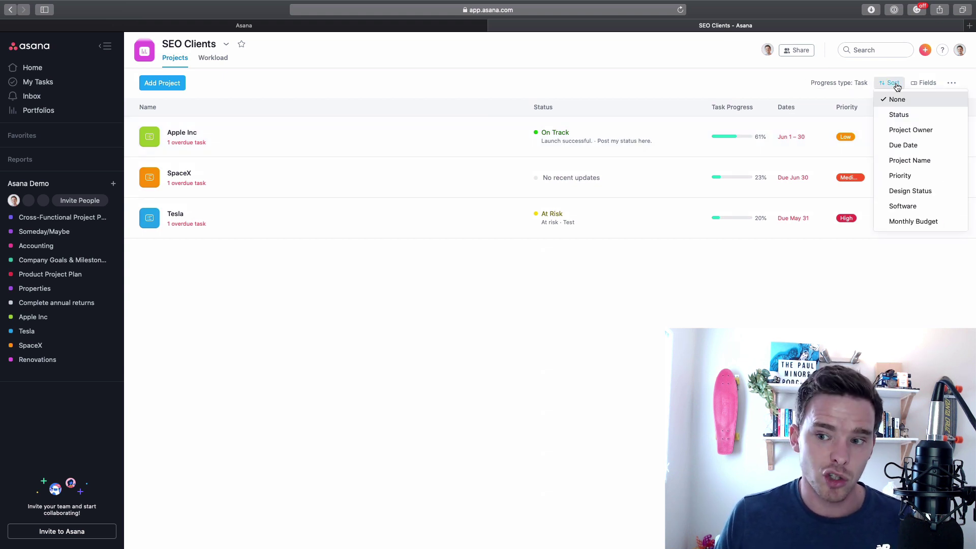
pyautogui.click(904, 116)
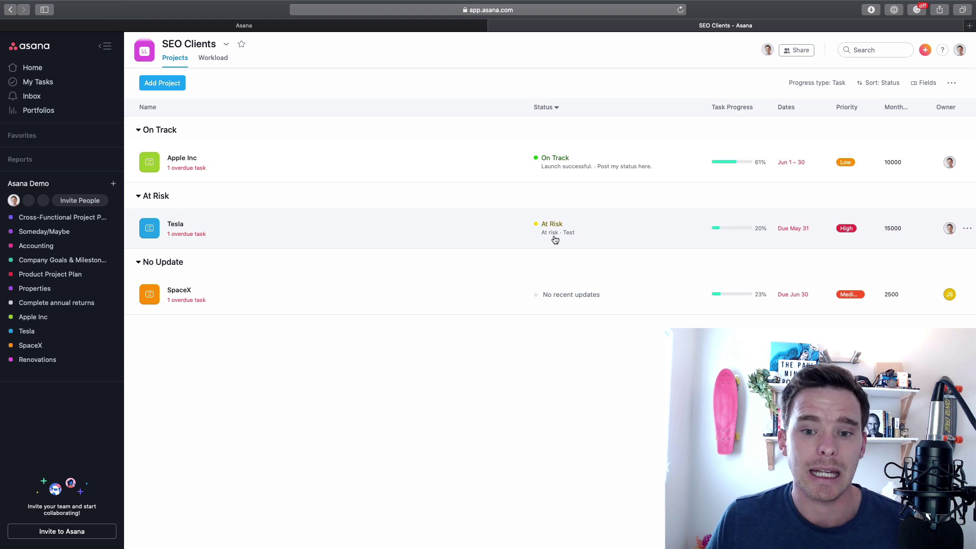
pyautogui.click(876, 84)
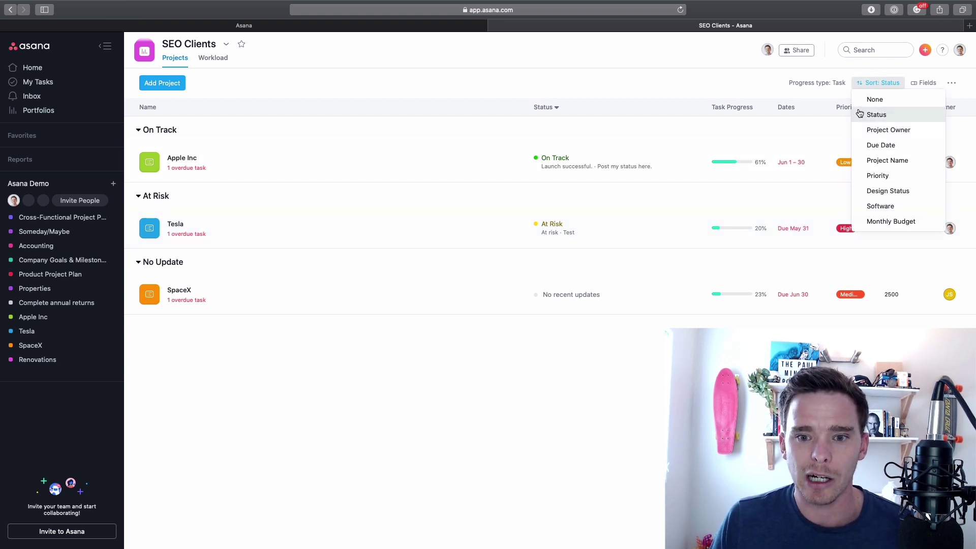
pyautogui.click(876, 100)
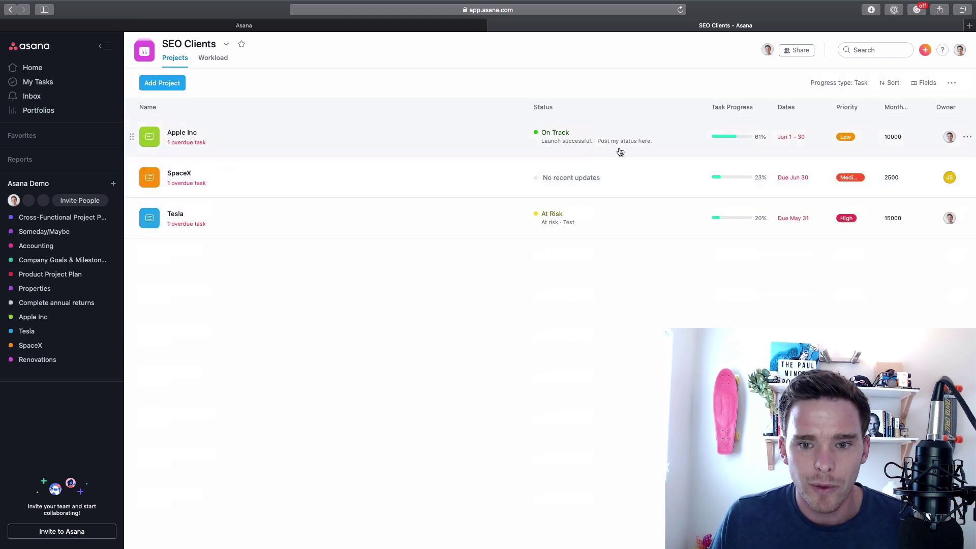
pyautogui.moveTo(753, 138)
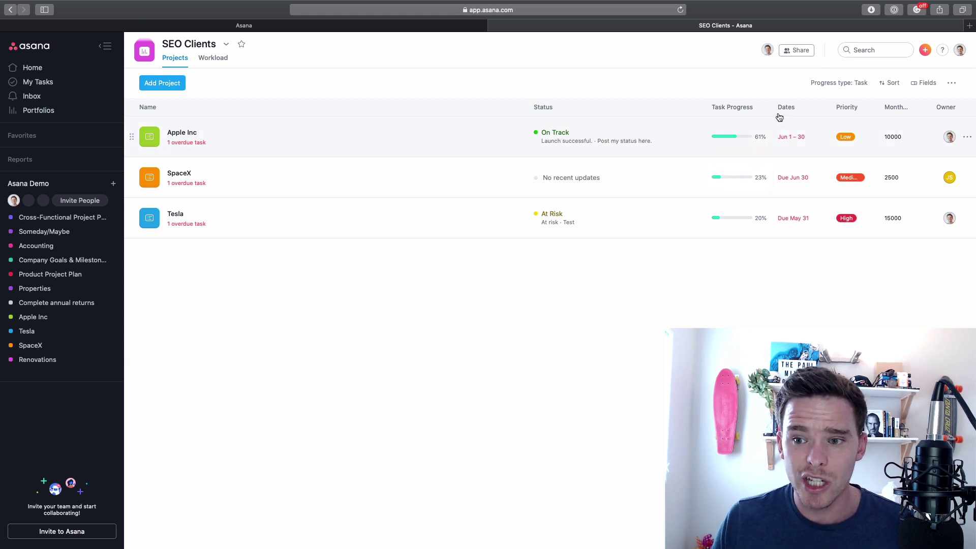
pyautogui.click(845, 85)
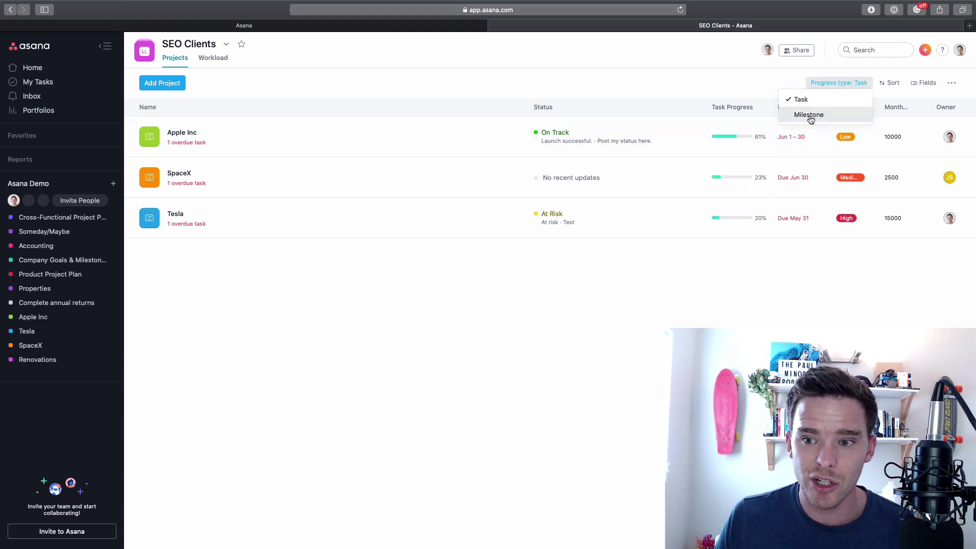
pyautogui.click(811, 119)
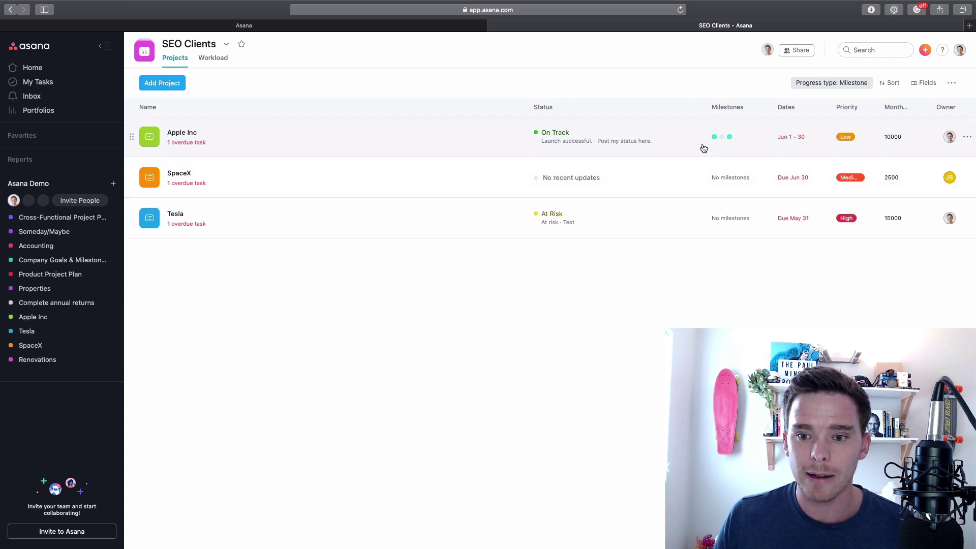
pyautogui.click(700, 146)
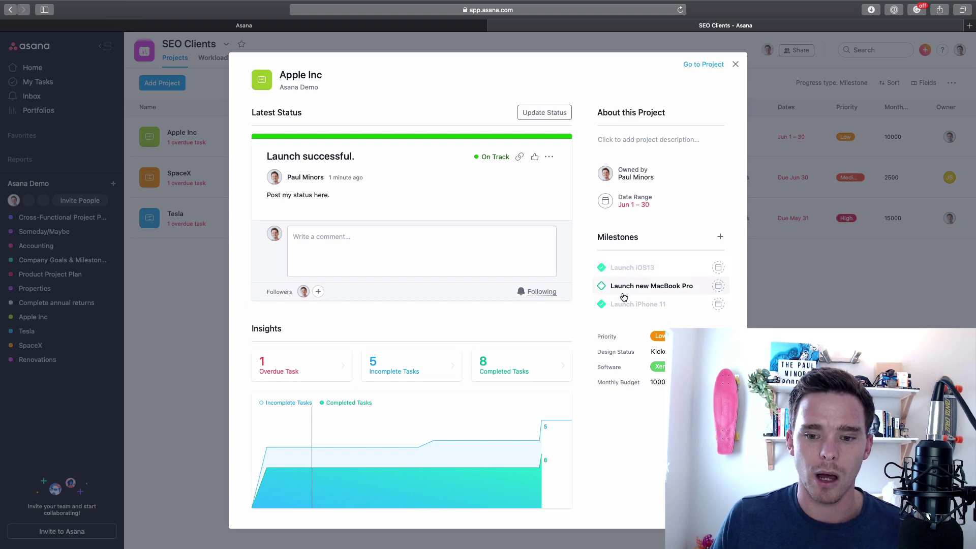
pyautogui.press('Escape')
pyautogui.click(829, 86)
pyautogui.click(817, 98)
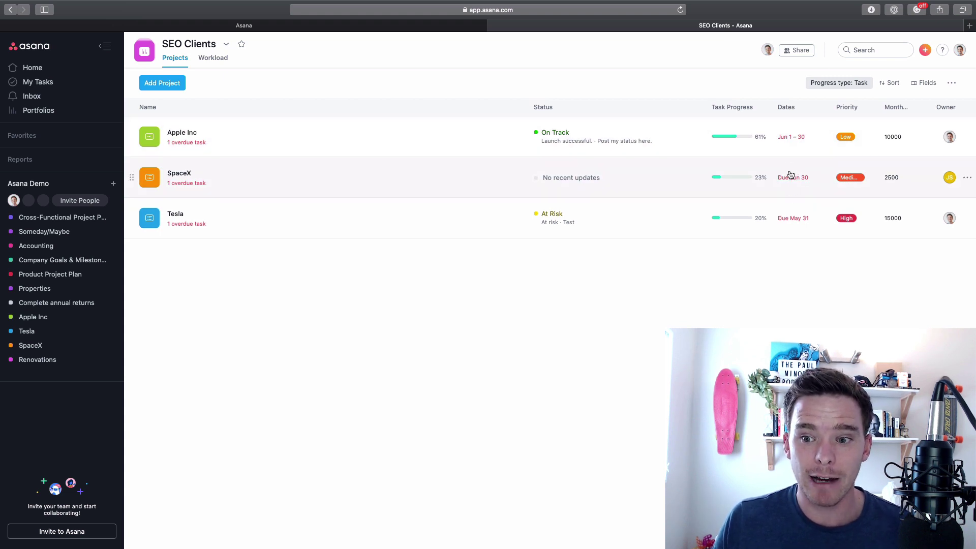
# Step: Check the Sort options and Apple Inc's Priority choices without changes, leaving Priority at Low
pyautogui.click(897, 84)
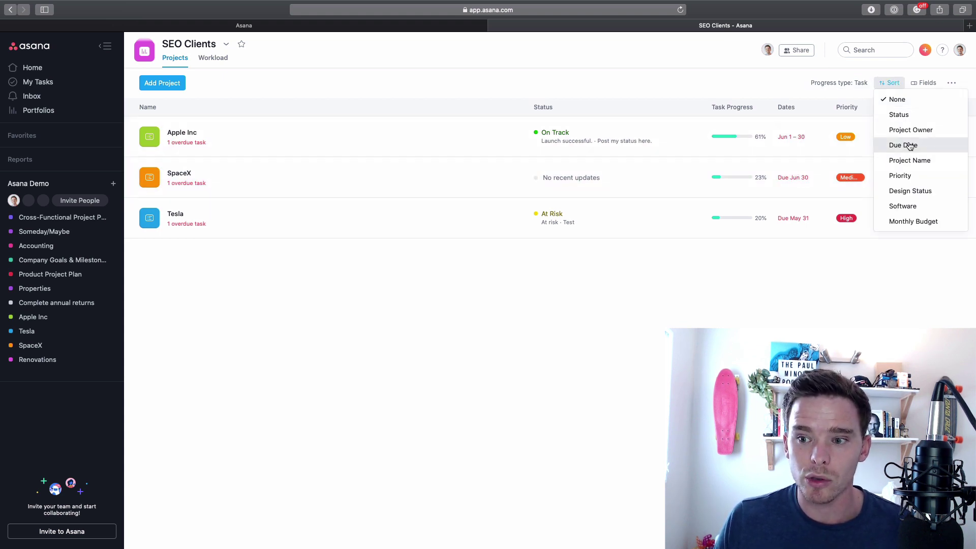
pyautogui.click(849, 318)
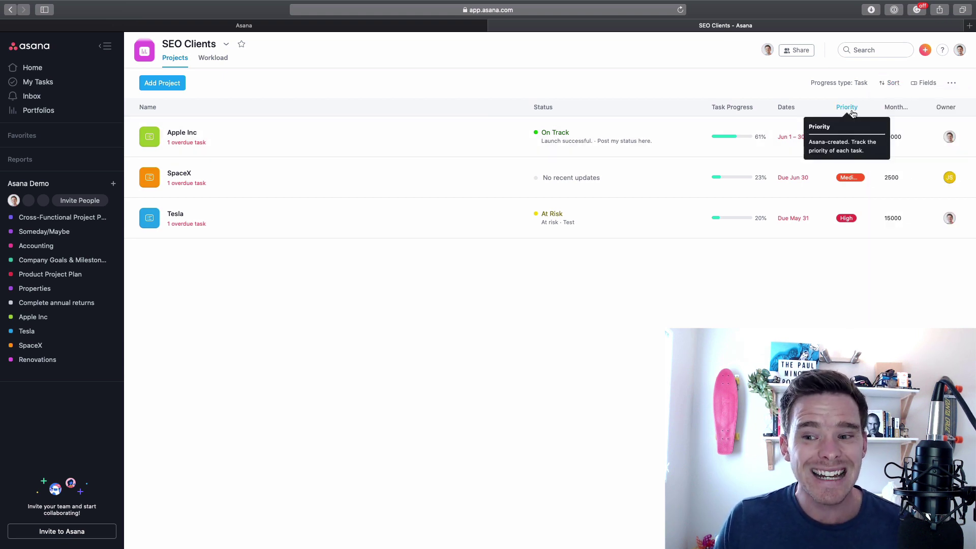
pyautogui.click(858, 132)
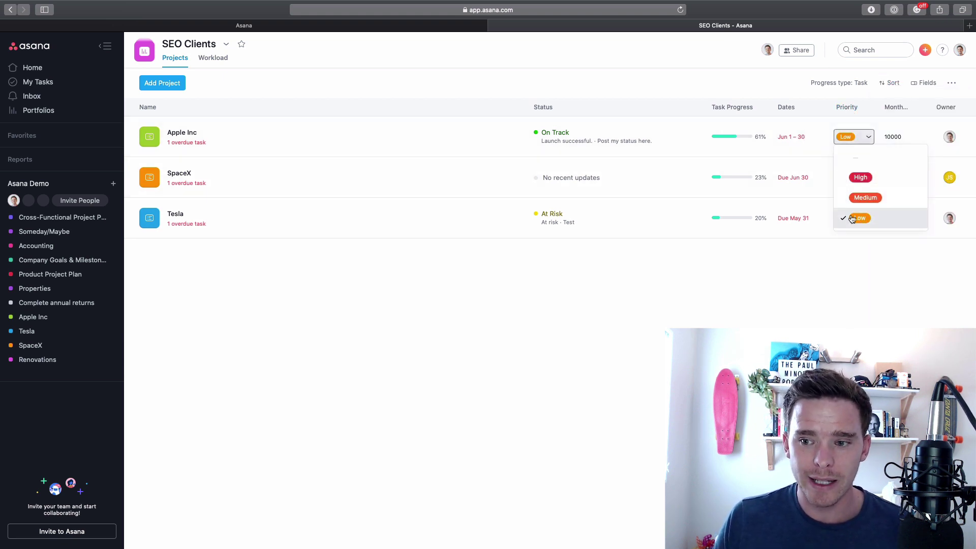
pyautogui.click(868, 294)
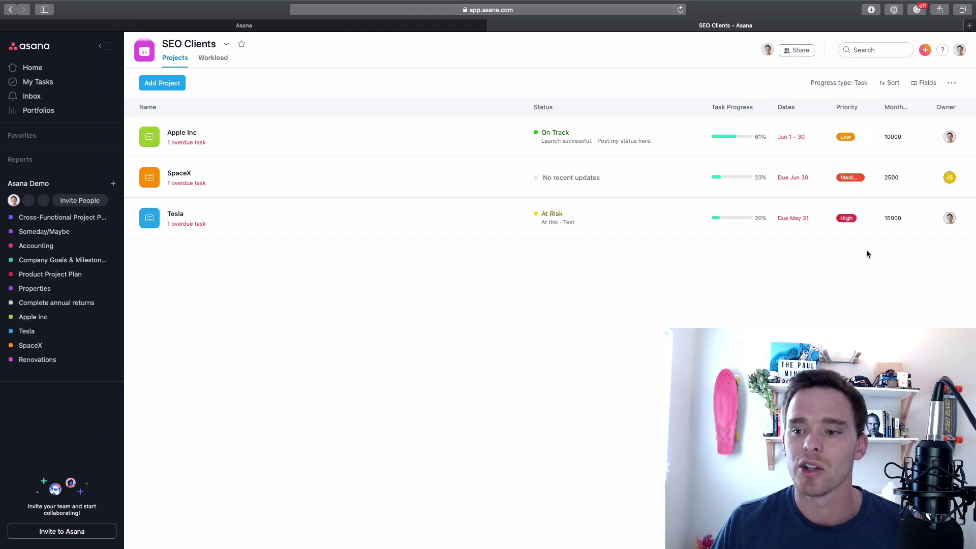
# Step: Create a Text-type custom field named 'Client Name' for the portfolio
pyautogui.click(925, 83)
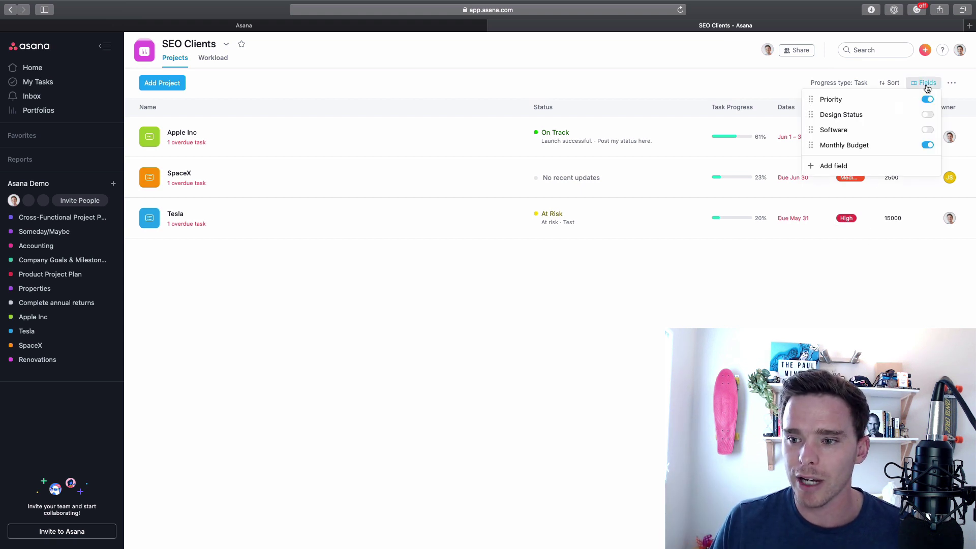
pyautogui.click(839, 171)
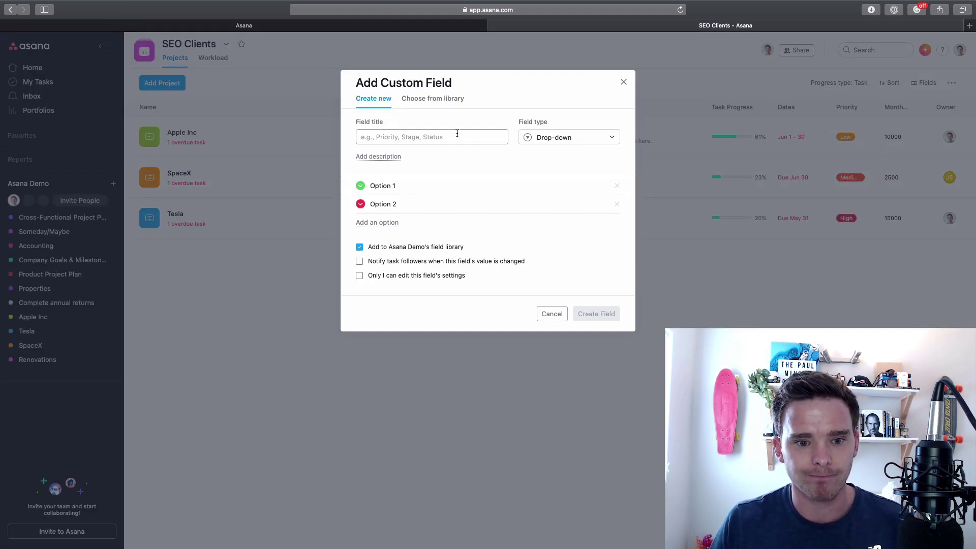
pyautogui.write('Client Name')
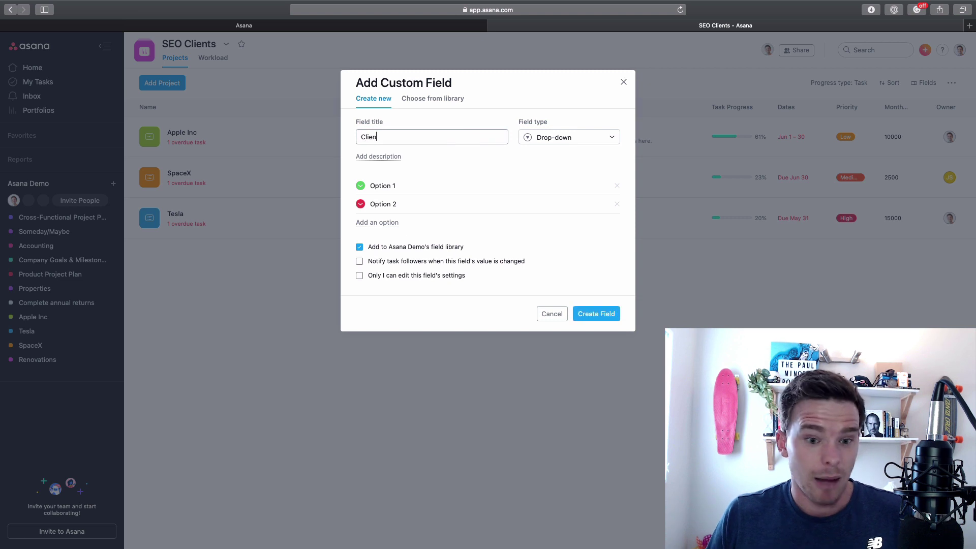
pyautogui.click(565, 139)
pyautogui.click(558, 179)
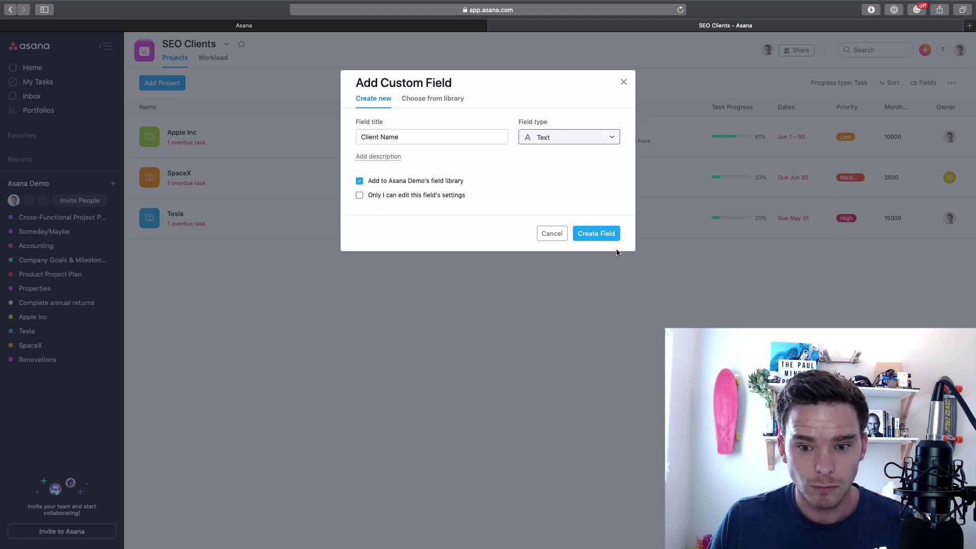
pyautogui.click(605, 235)
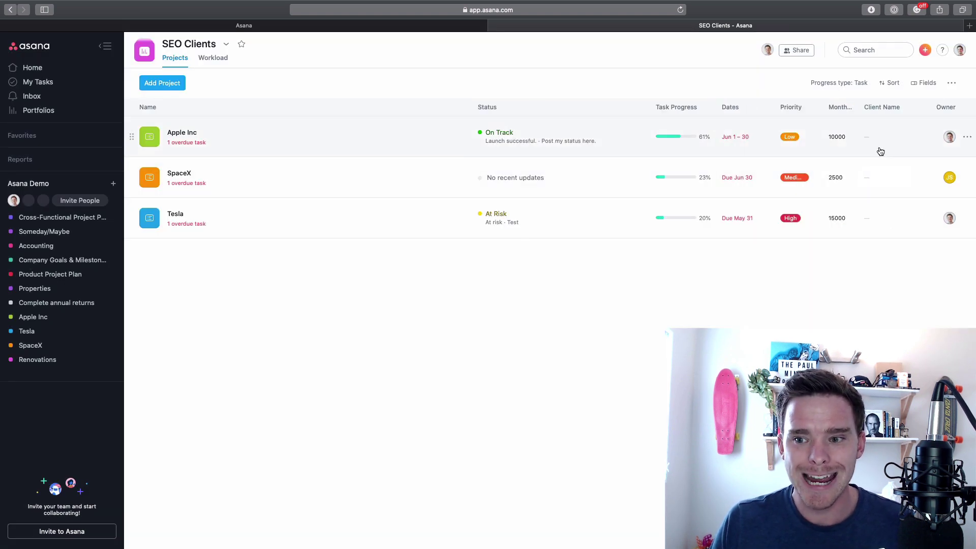
# Step: Enter a client name in the Client Name cells for Apple Inc and SpaceX
pyautogui.click(875, 138)
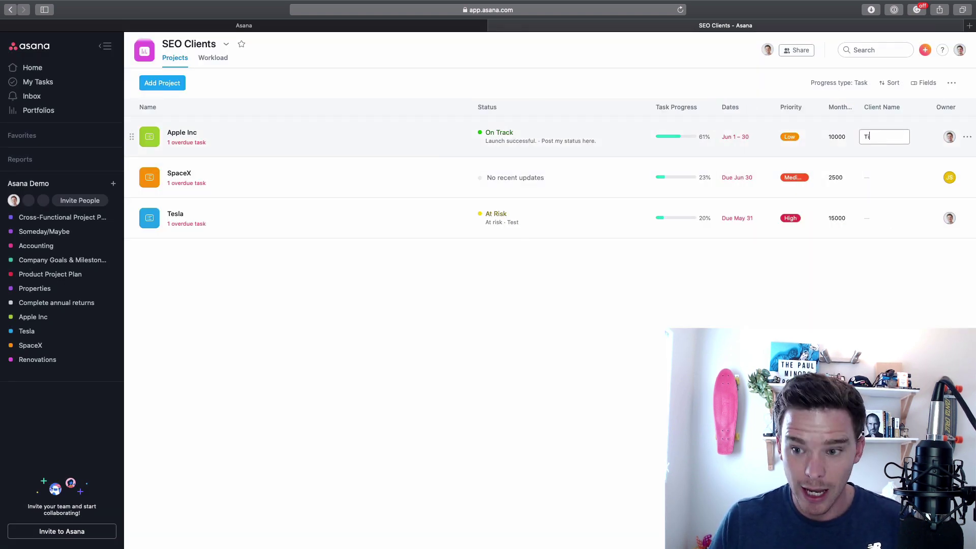
pyautogui.click(917, 188)
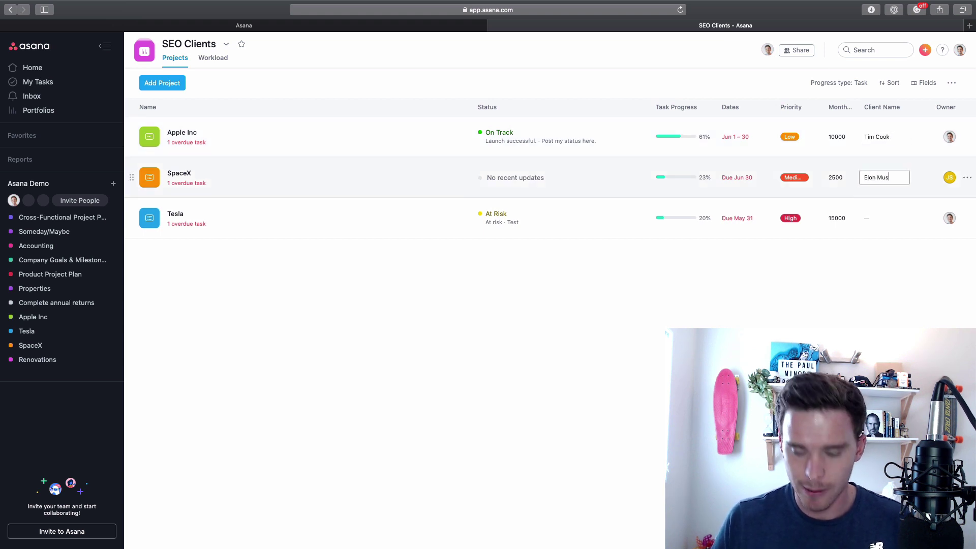
pyautogui.click(875, 282)
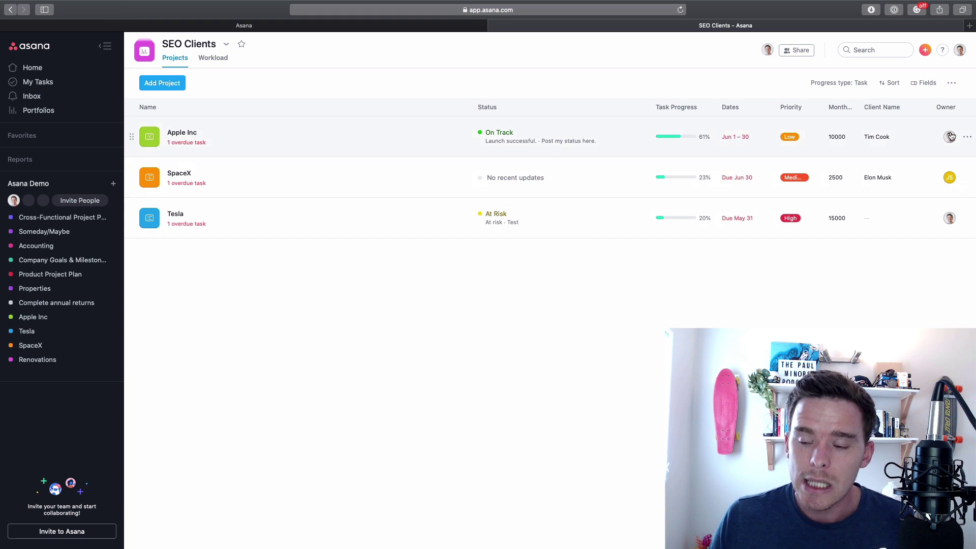
# Step: Sort the SEO Clients projects by Project Owner
pyautogui.moveTo(950, 135)
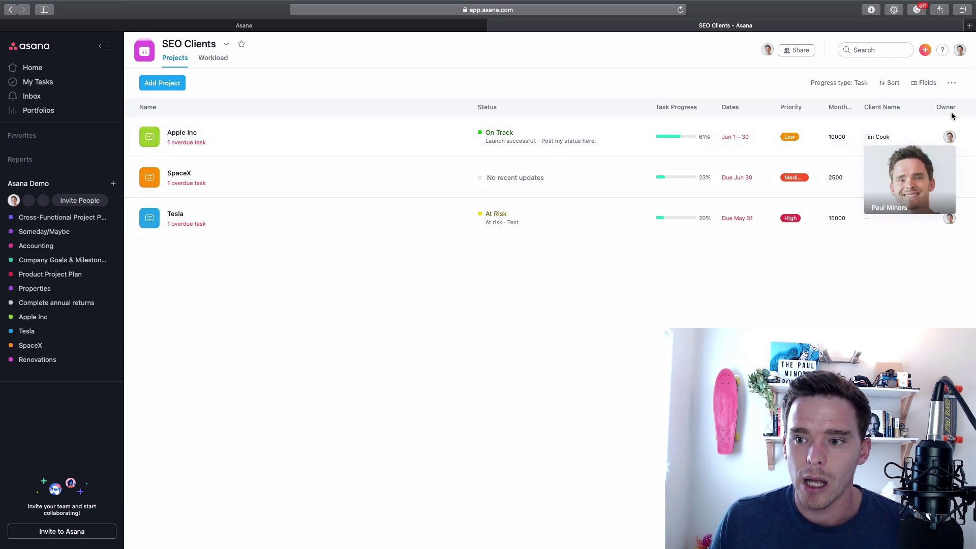
pyautogui.click(890, 83)
pyautogui.click(901, 127)
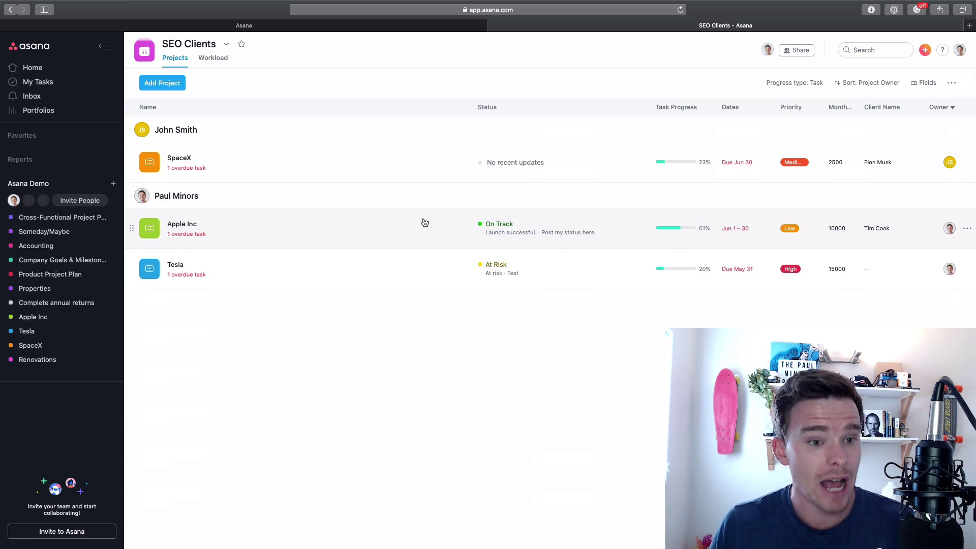
# Step: Show the Workload view, expand the second member's projects, and scroll back to October
pyautogui.click(213, 58)
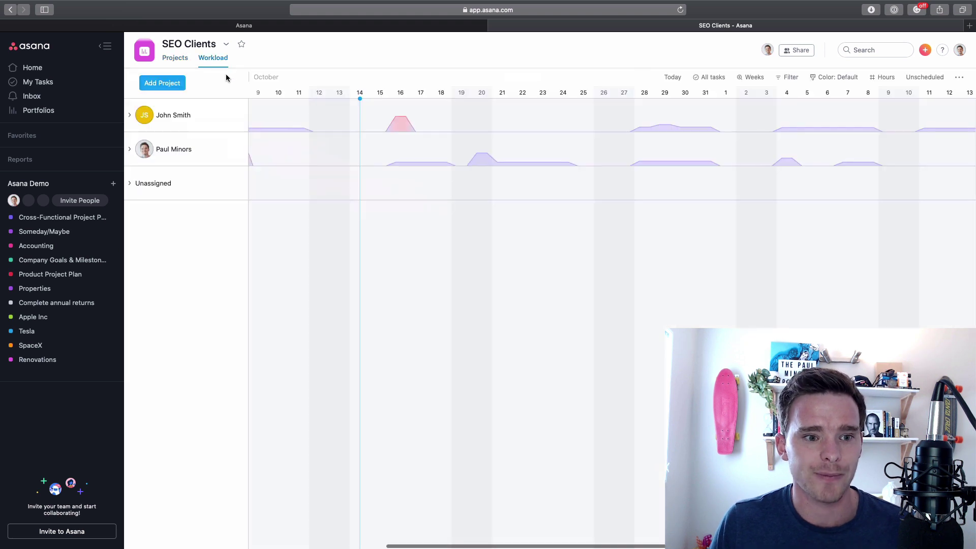
pyautogui.click(129, 150)
pyautogui.hscroll(-5, 436, 217)
pyautogui.hscroll(-5, 362, 209)
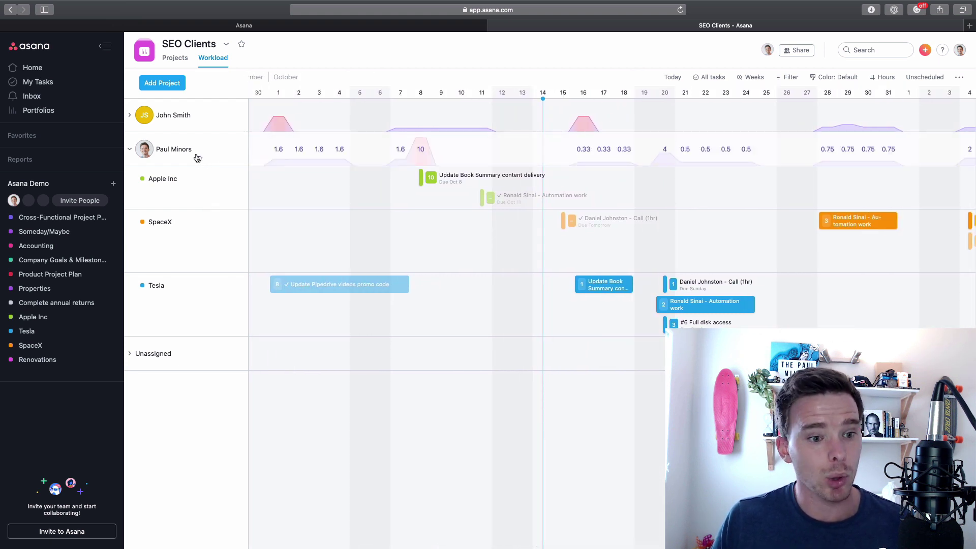
pyautogui.moveTo(326, 161)
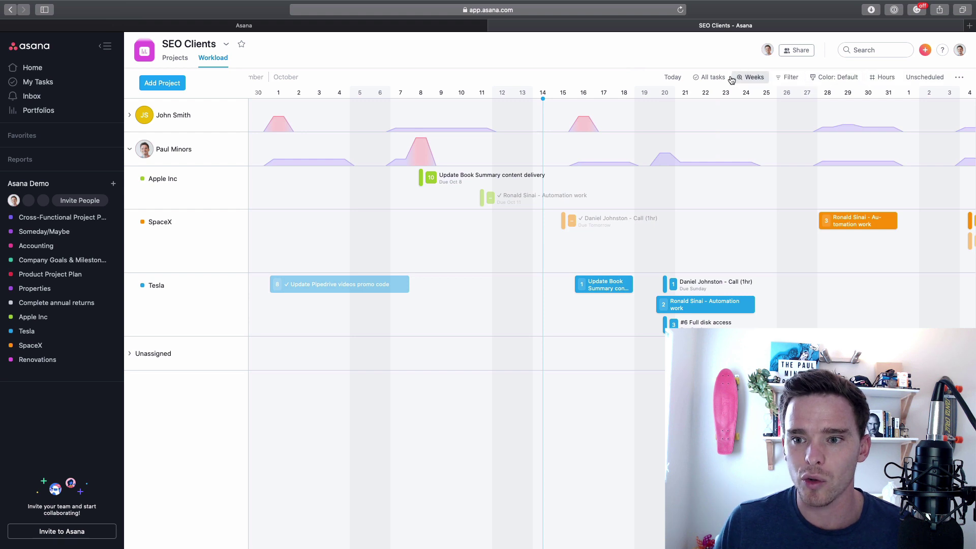
pyautogui.click(887, 79)
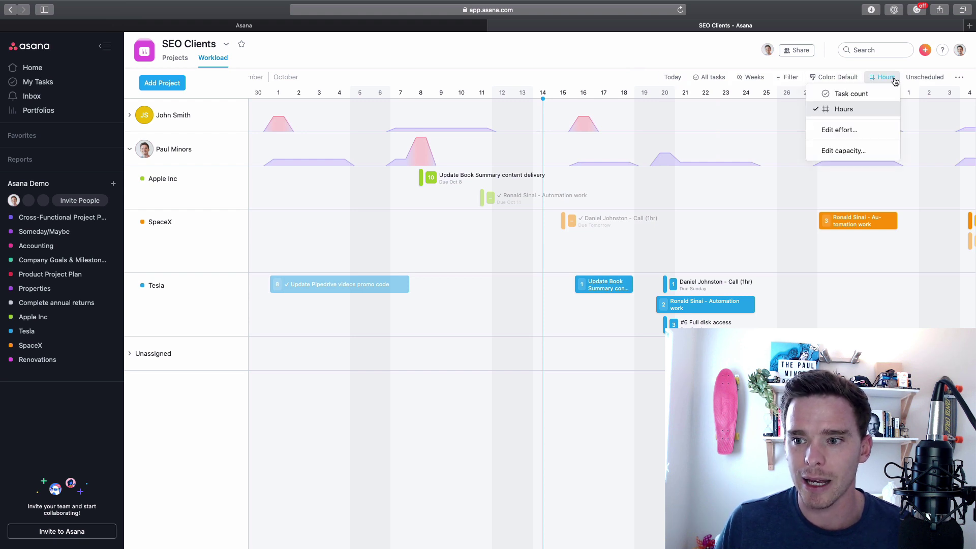
pyautogui.click(839, 130)
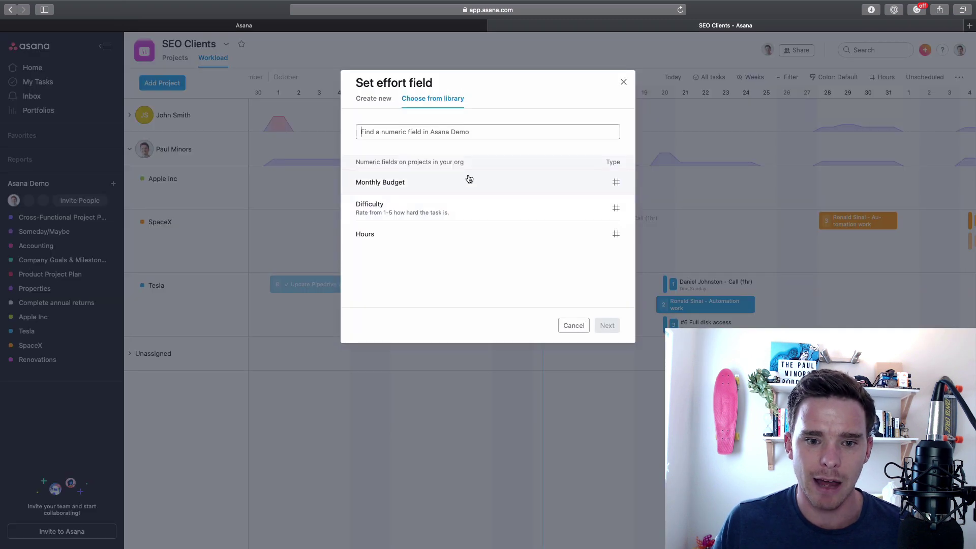
pyautogui.click(570, 327)
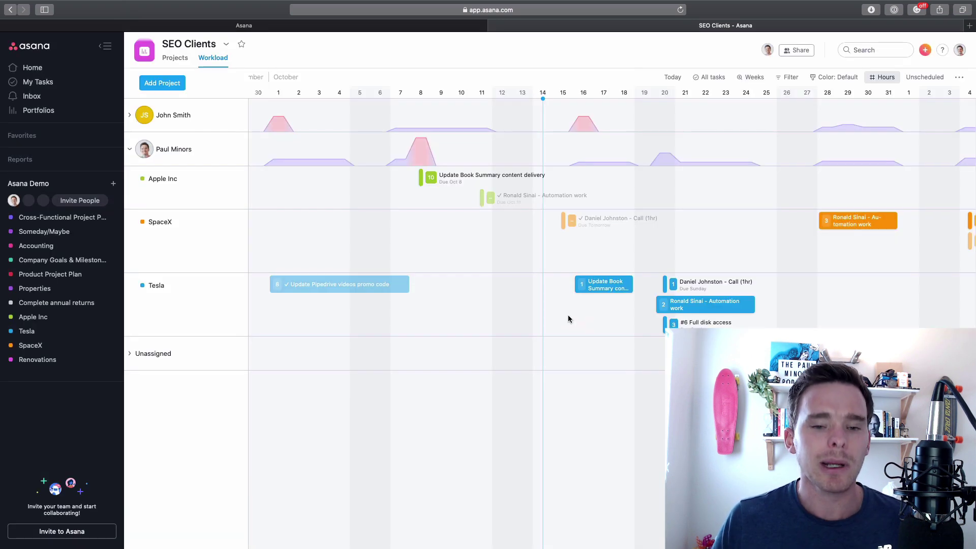
pyautogui.click(871, 81)
pyautogui.click(842, 150)
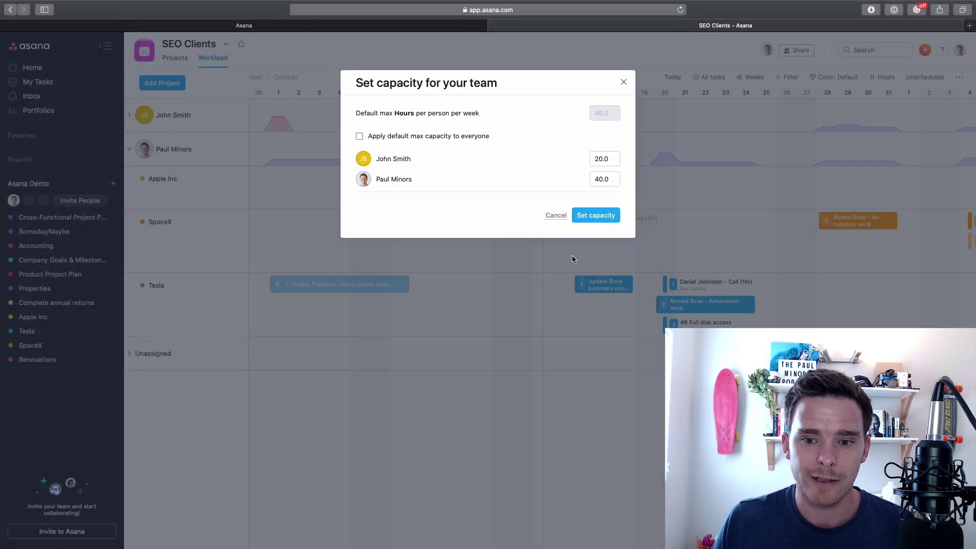
pyautogui.click(556, 217)
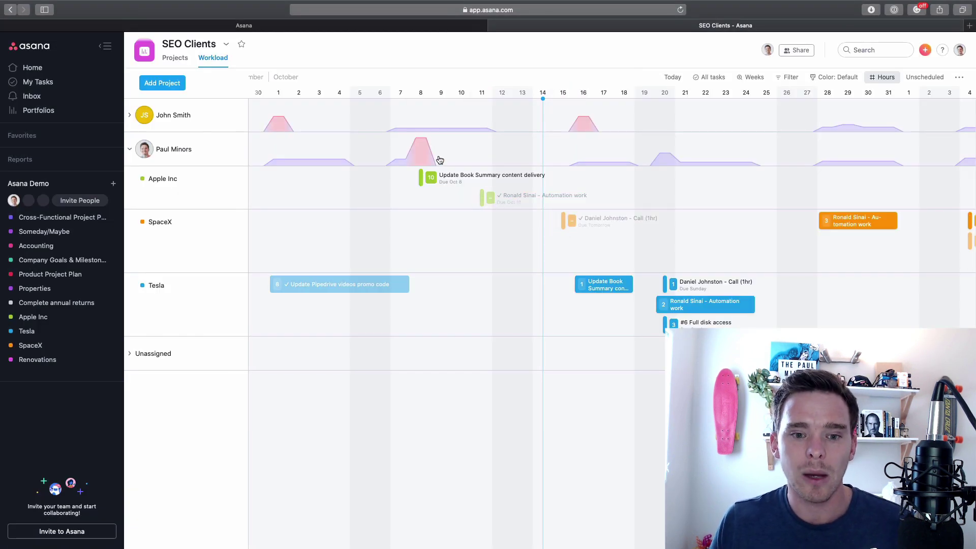
pyautogui.click(422, 178)
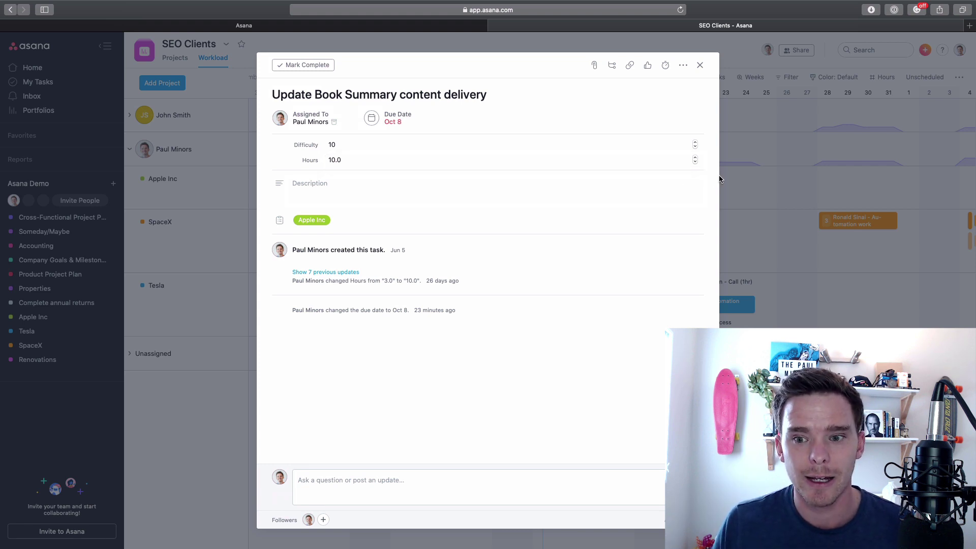
pyautogui.press('Escape')
pyautogui.moveTo(423, 141)
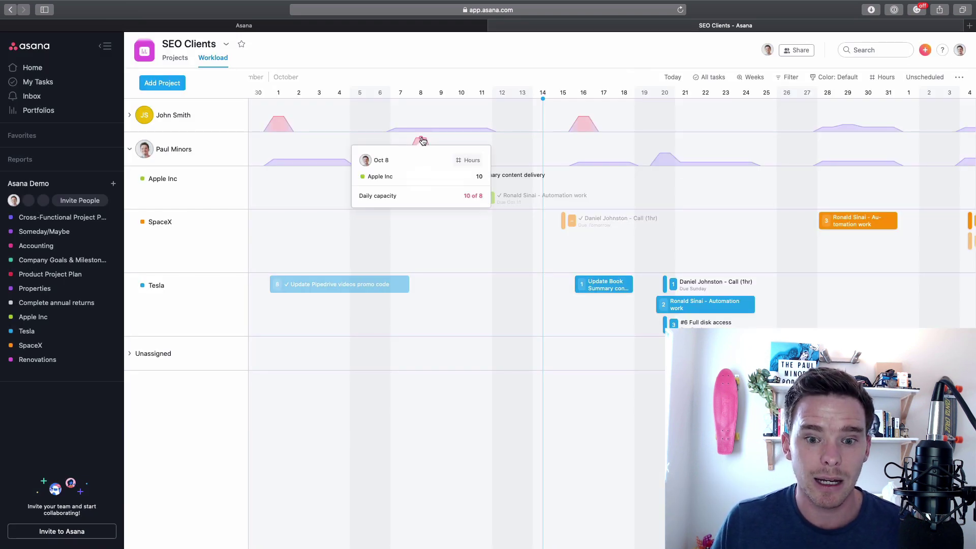